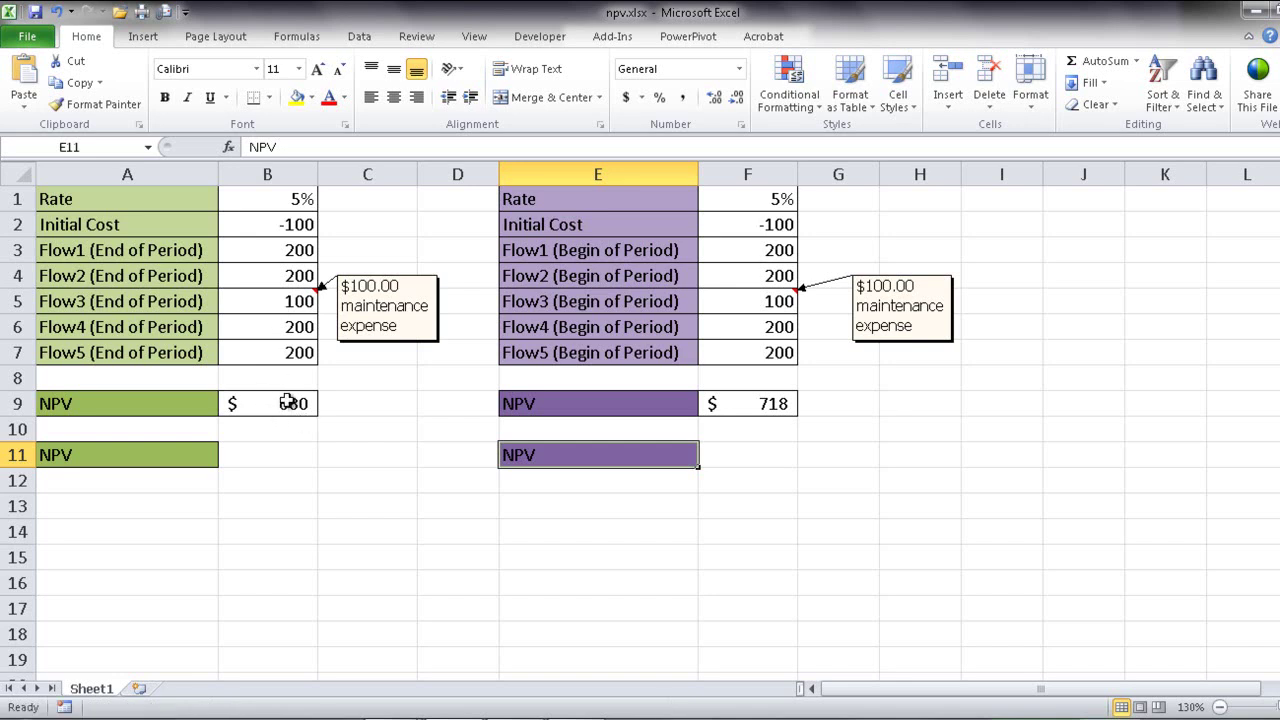
# - Undo the last formatting change to restore the wider column B and the Accounting format of cell B11
pyautogui.click(255, 403)
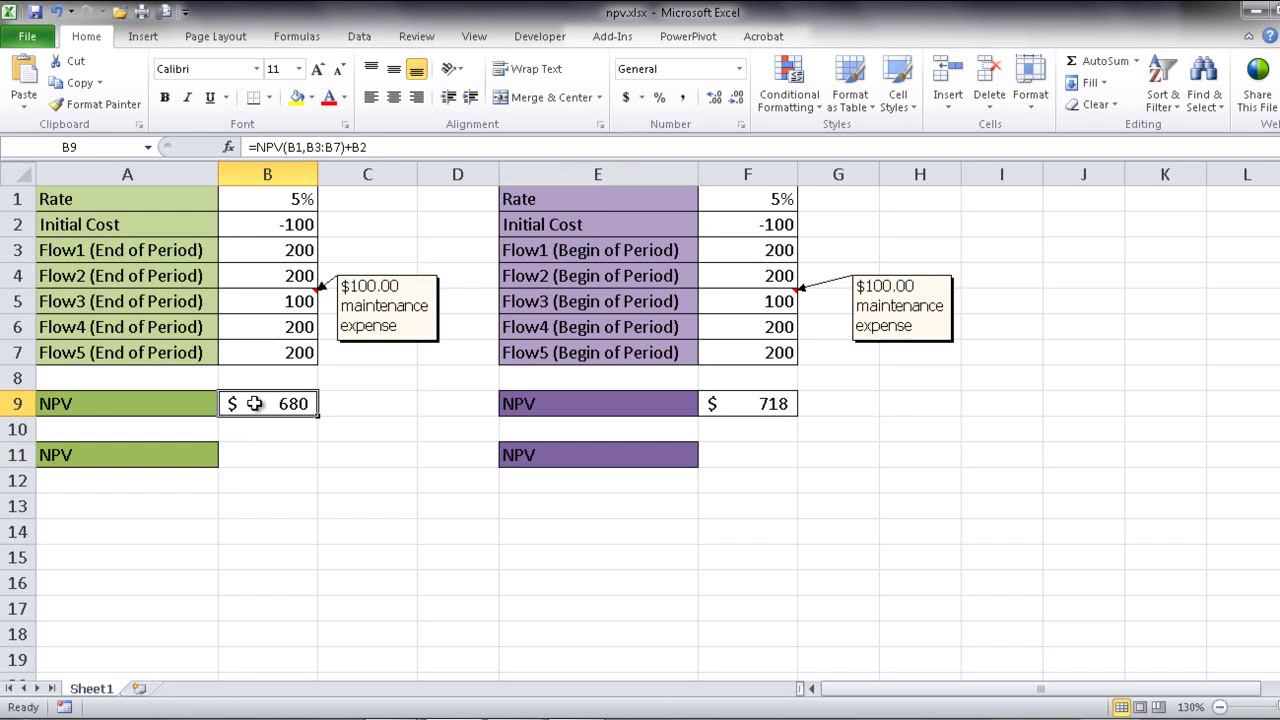
pyautogui.click(257, 453)
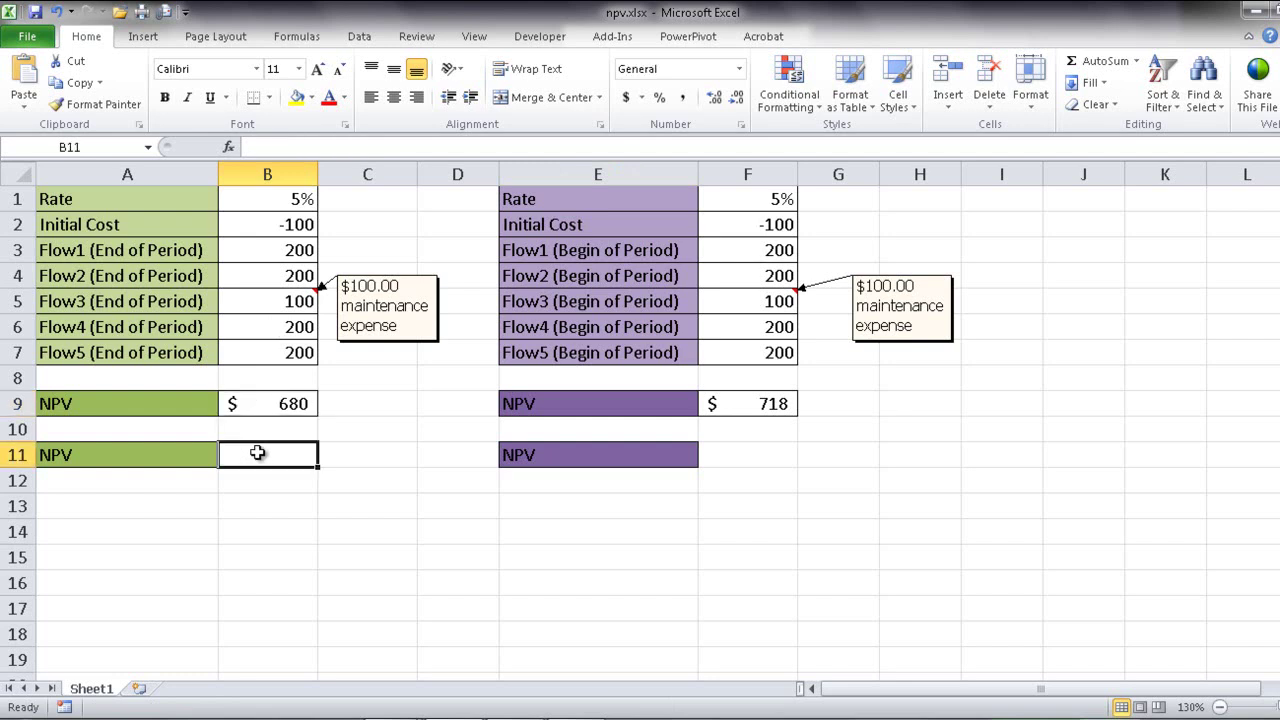
pyautogui.hotkey('ctrl', 'z')
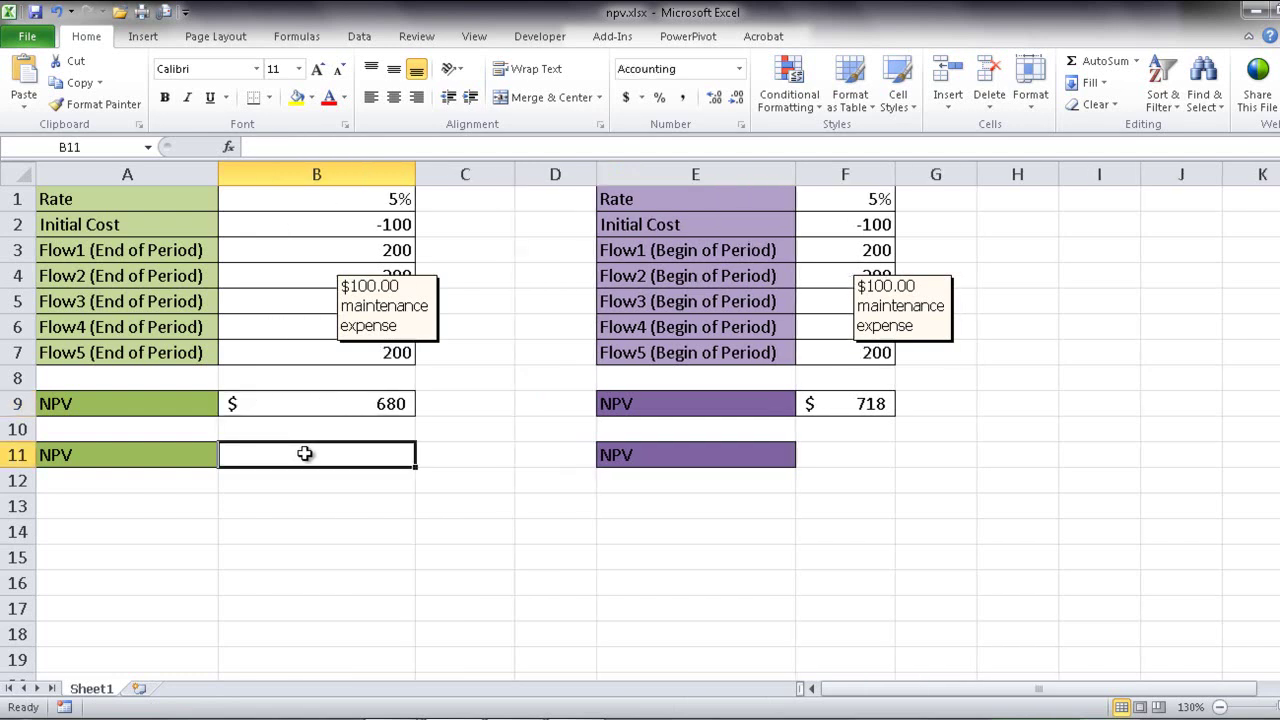
# - Calculate the end-of-period net present value in cell B11 with the formula =NPV(B1,B3:B7)+B2
pyautogui.write('=npv')
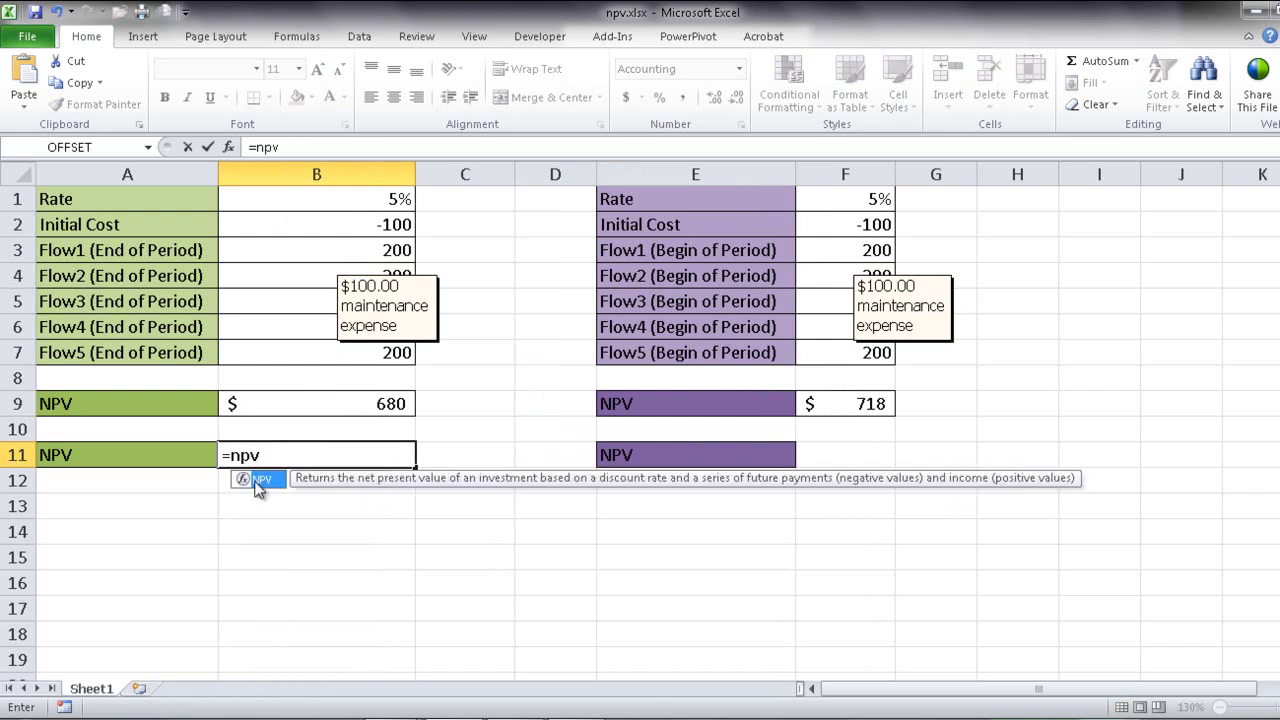
pyautogui.doubleClick(259, 482)
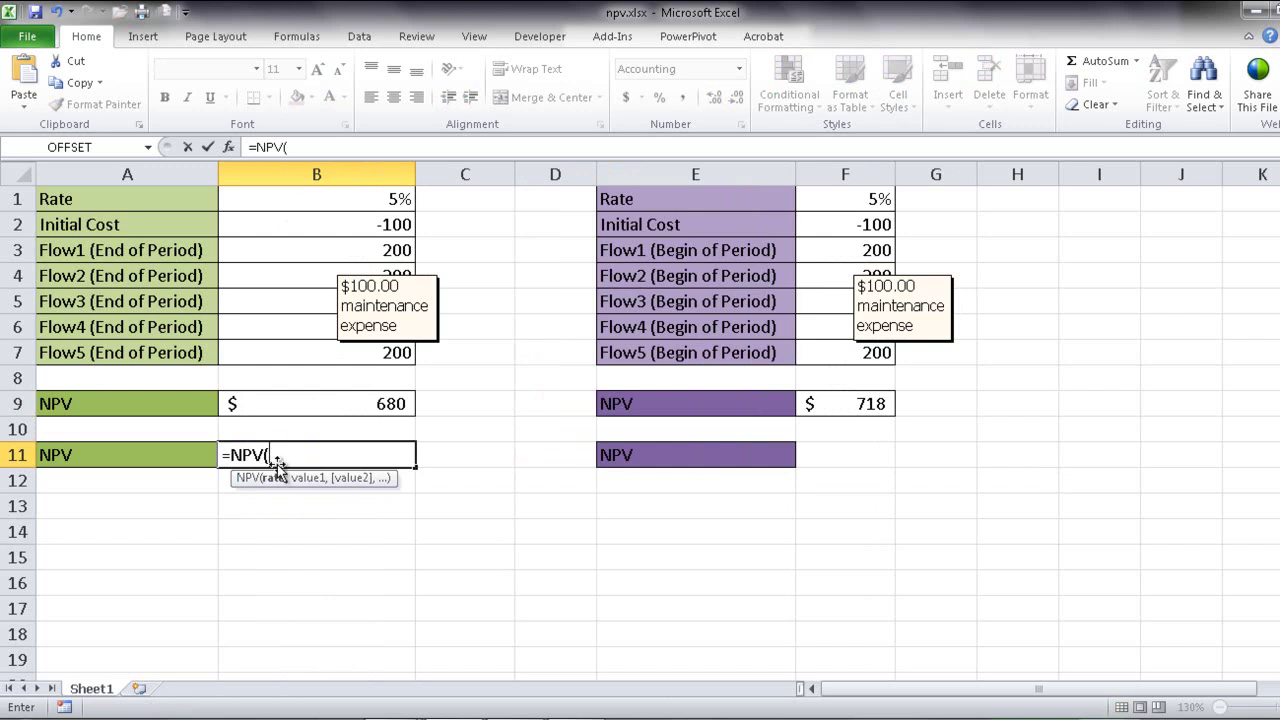
pyautogui.click(318, 197)
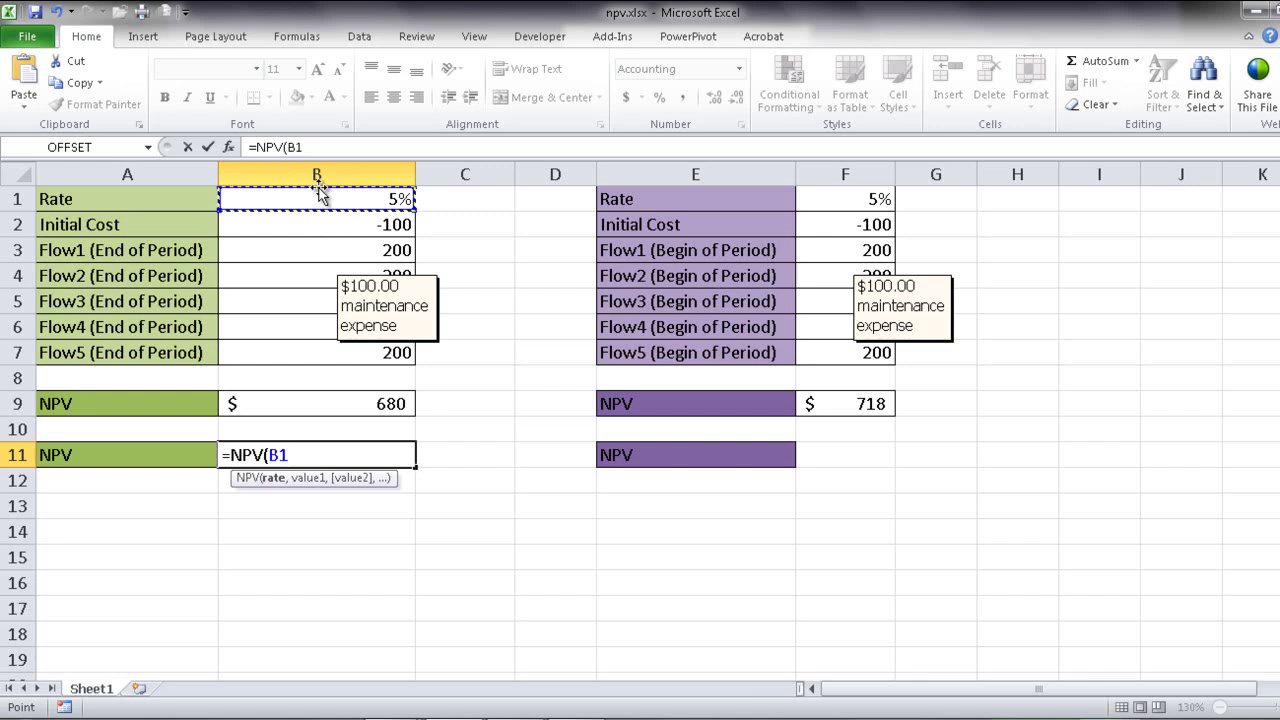
pyautogui.write(',')
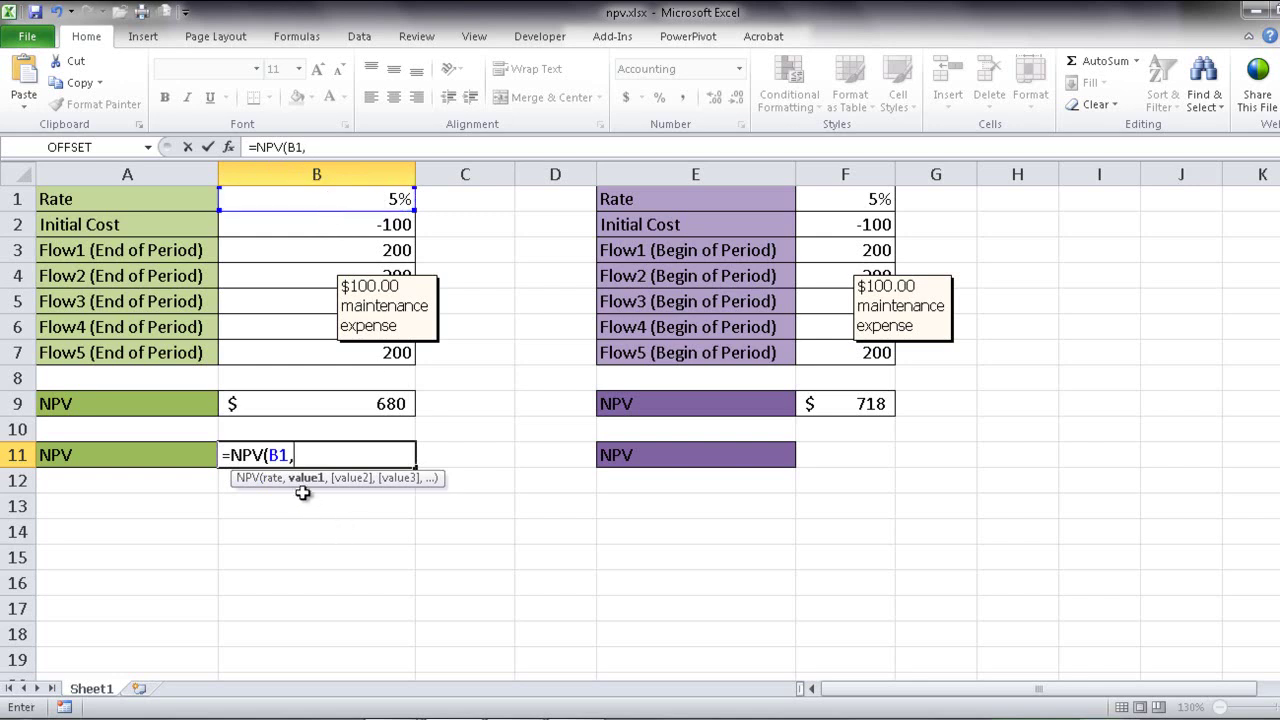
pyautogui.click(272, 249)
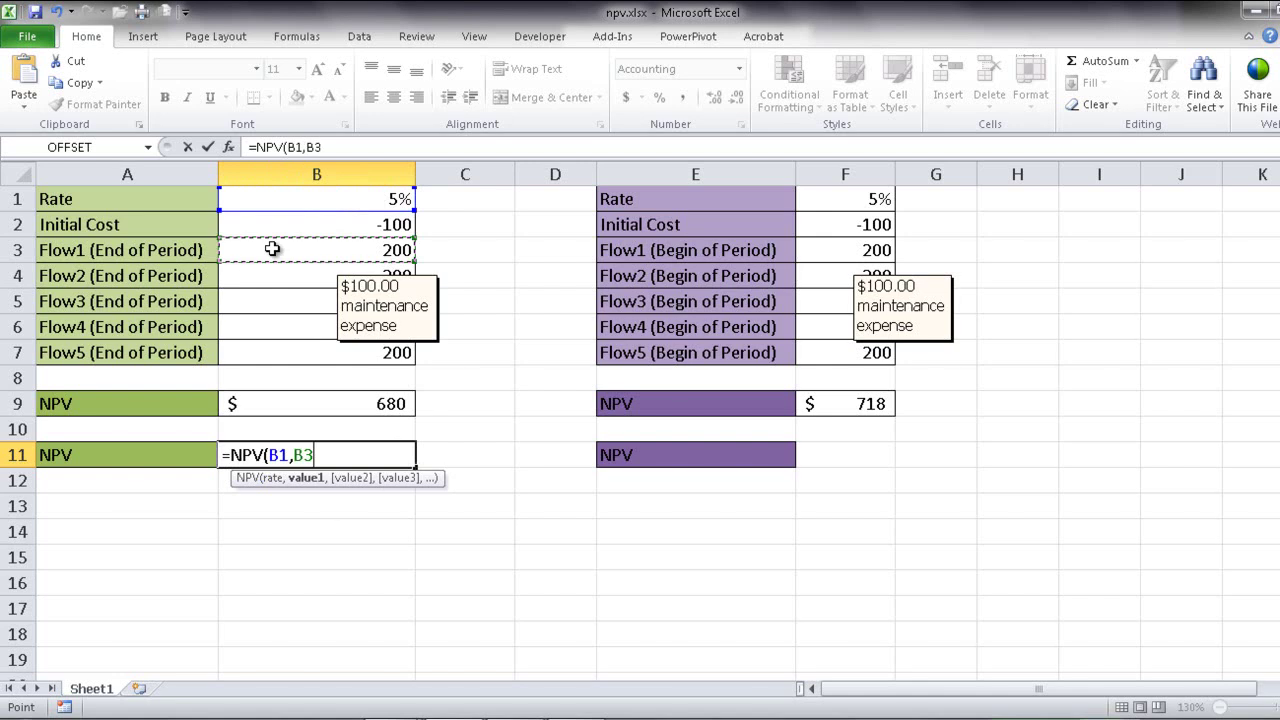
pyautogui.moveTo(272, 249); pyautogui.dragTo(275, 341)
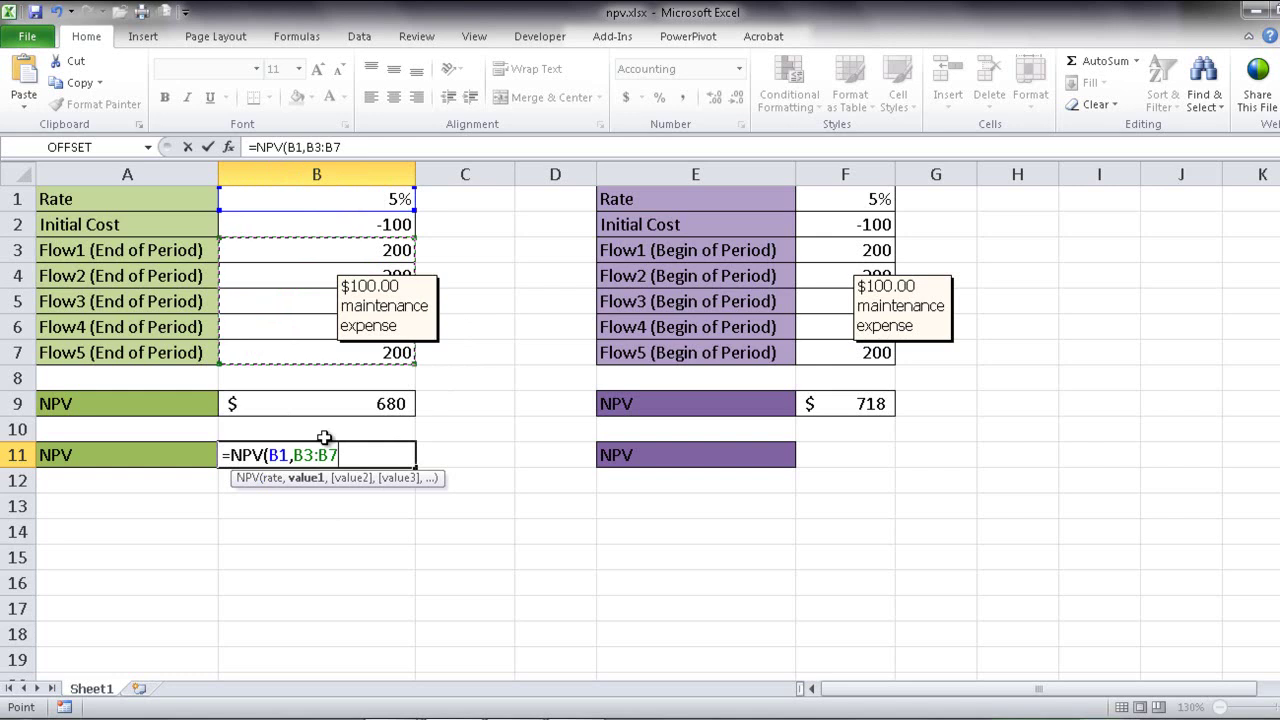
pyautogui.write(')')
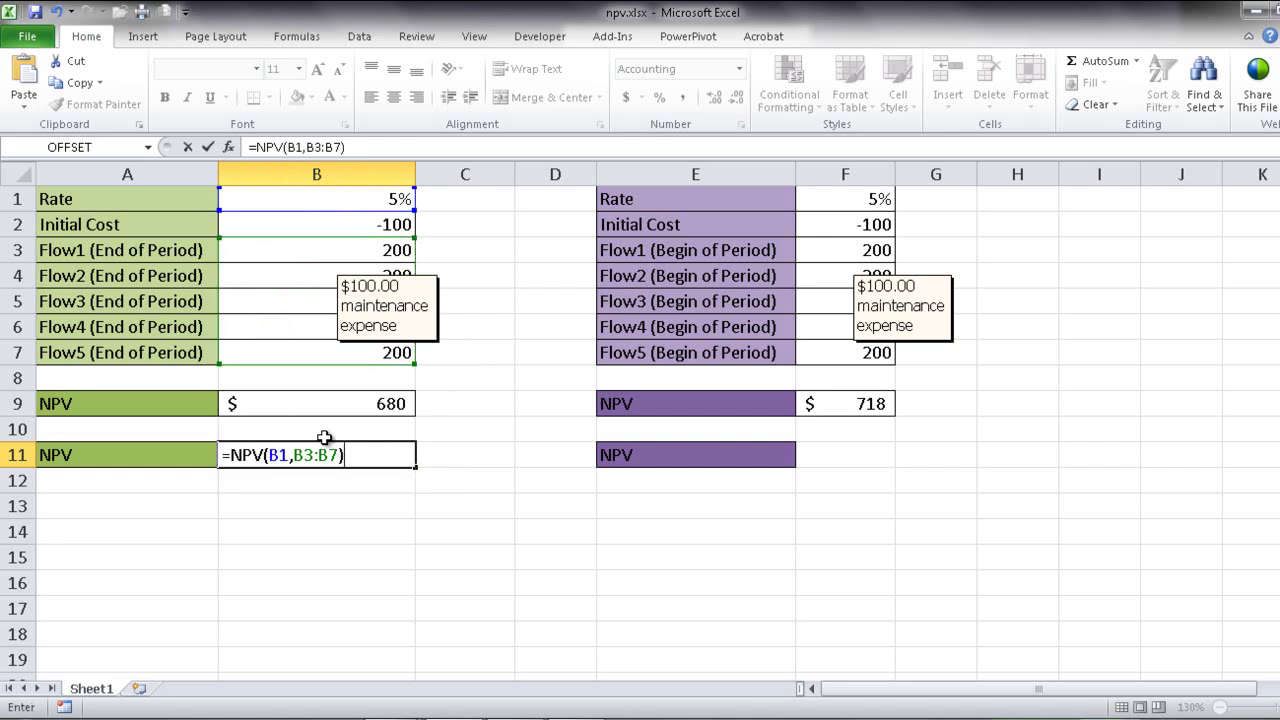
pyautogui.write('+')
pyautogui.click(279, 227)
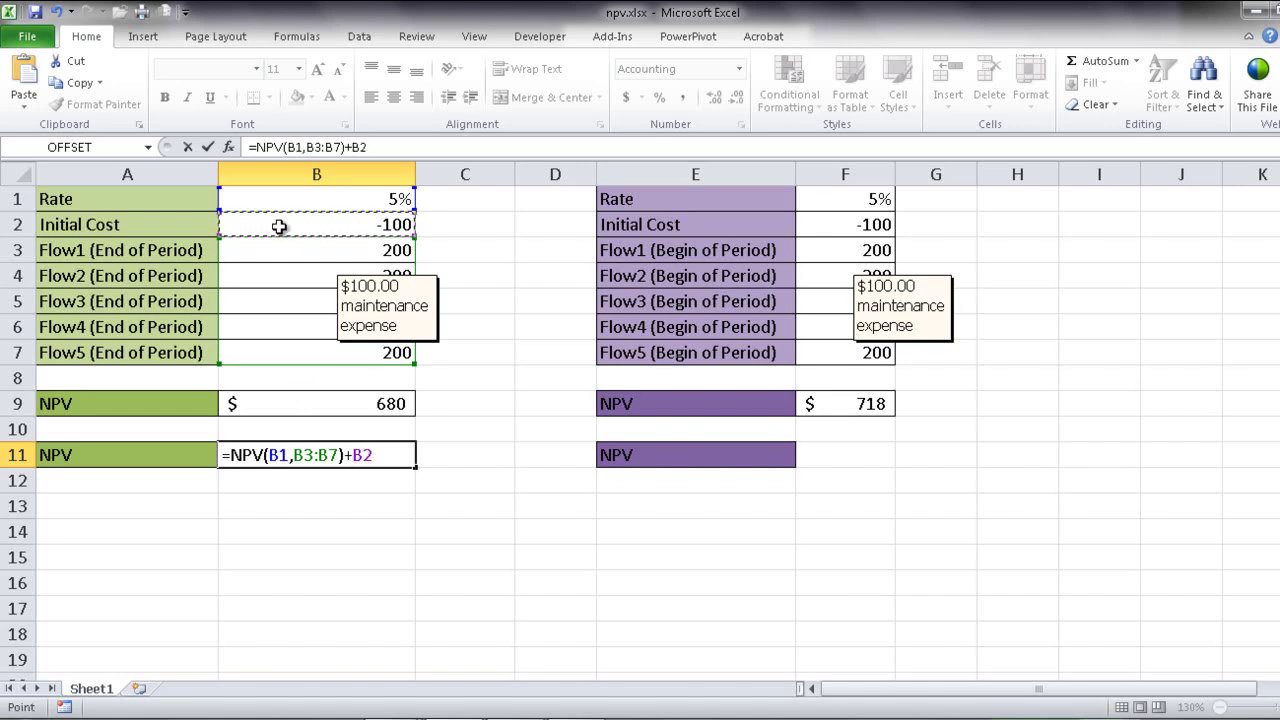
pyautogui.press('Return')
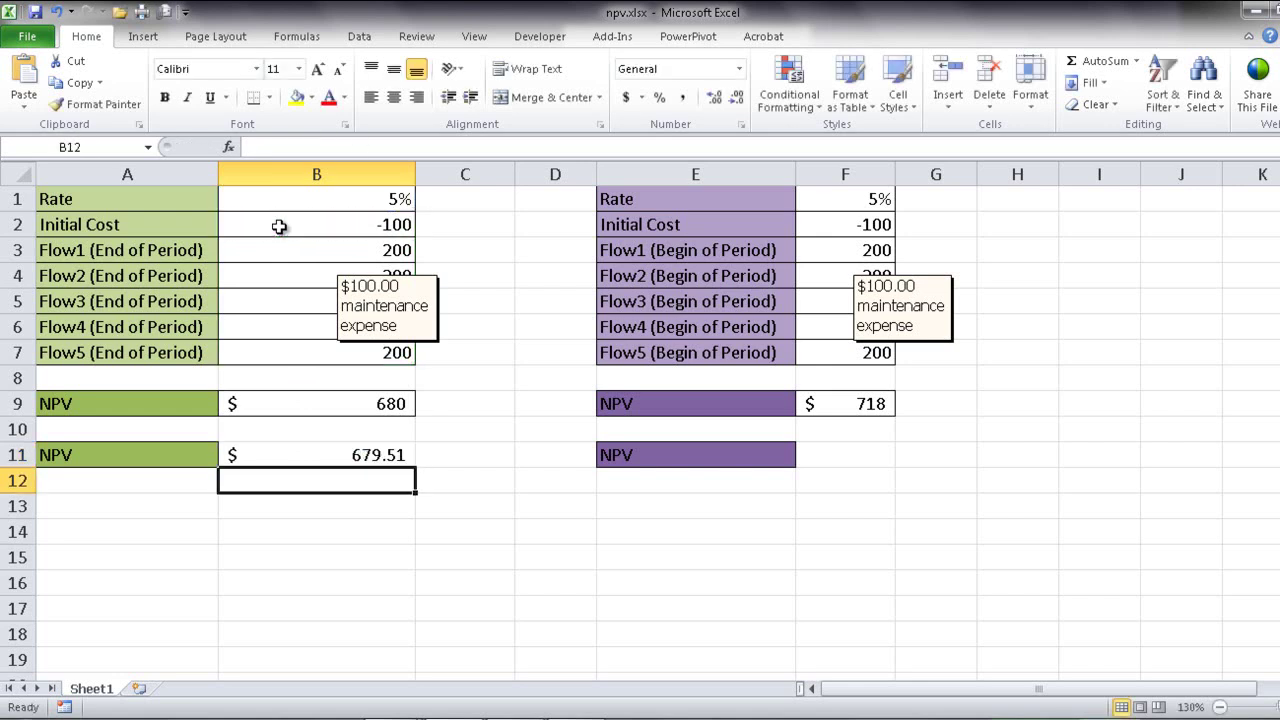
# - Format the end-of-period NPV in cell B11 to show no decimal places
pyautogui.click(354, 455)
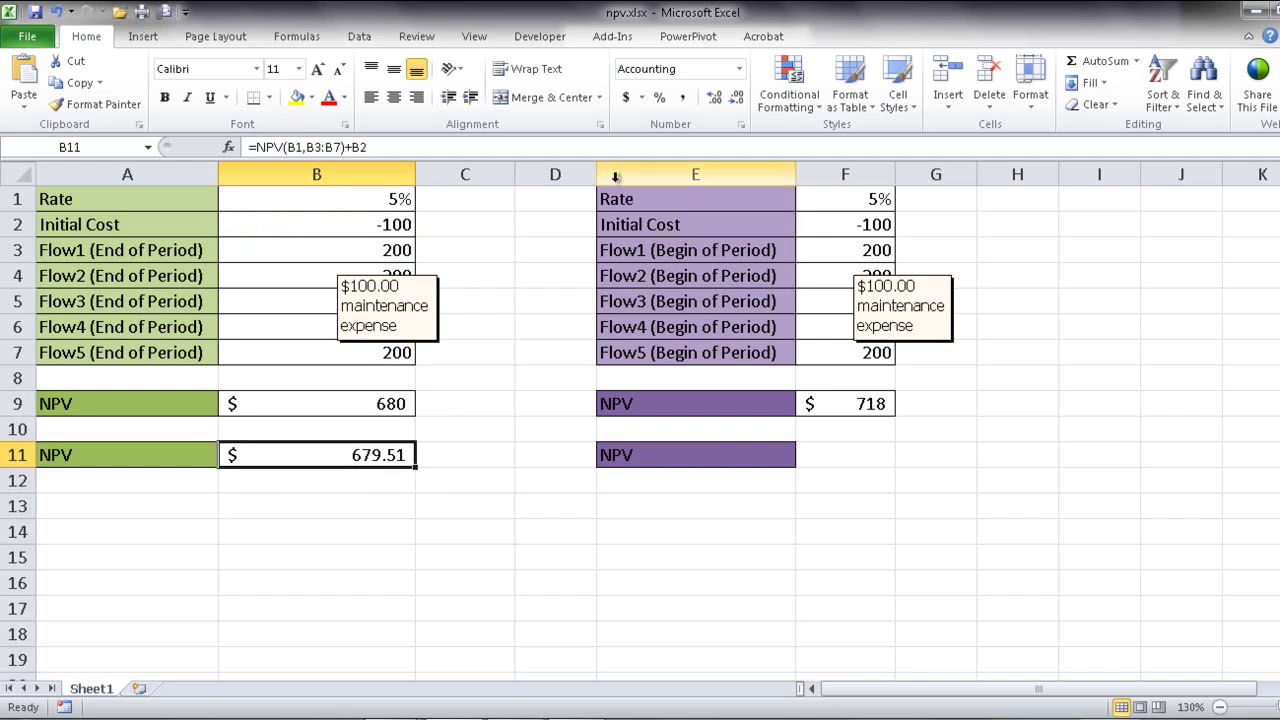
pyautogui.click(735, 99)
pyautogui.click(735, 99)
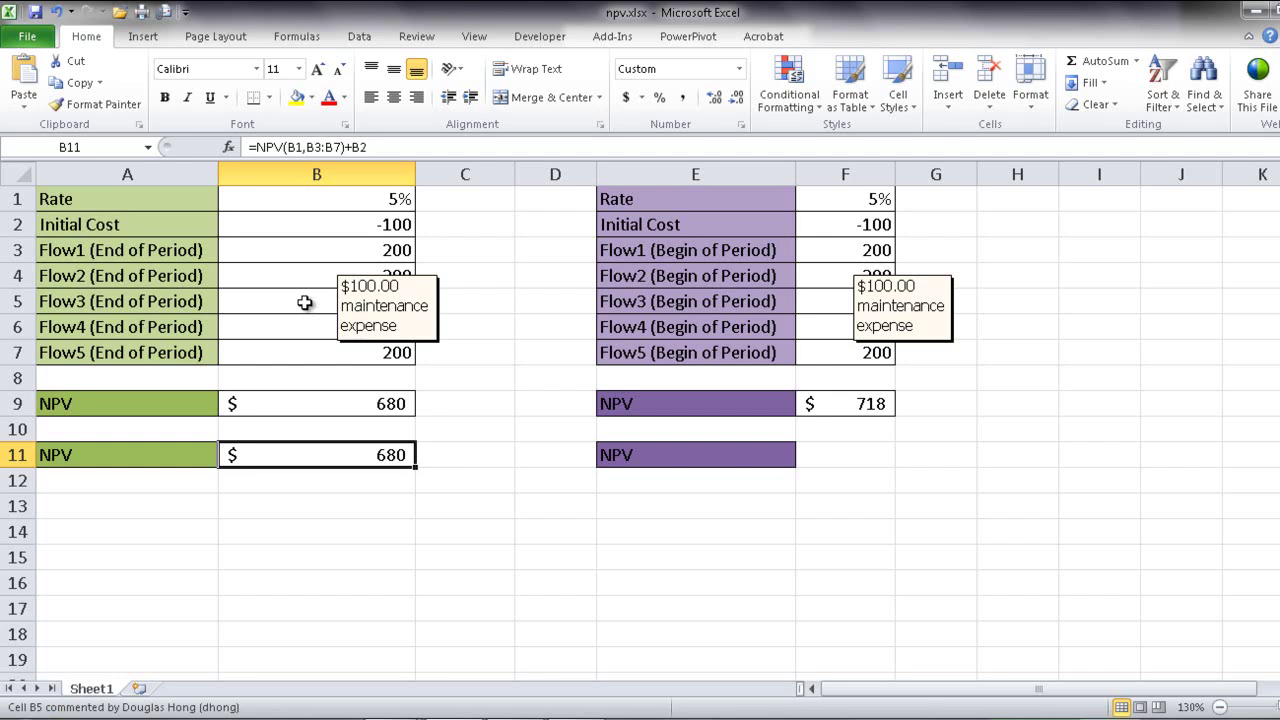
# - Move the maintenance expense comment of cell F5 off column F so the begin-of-period cash flows are uncovered
pyautogui.click(948, 296)
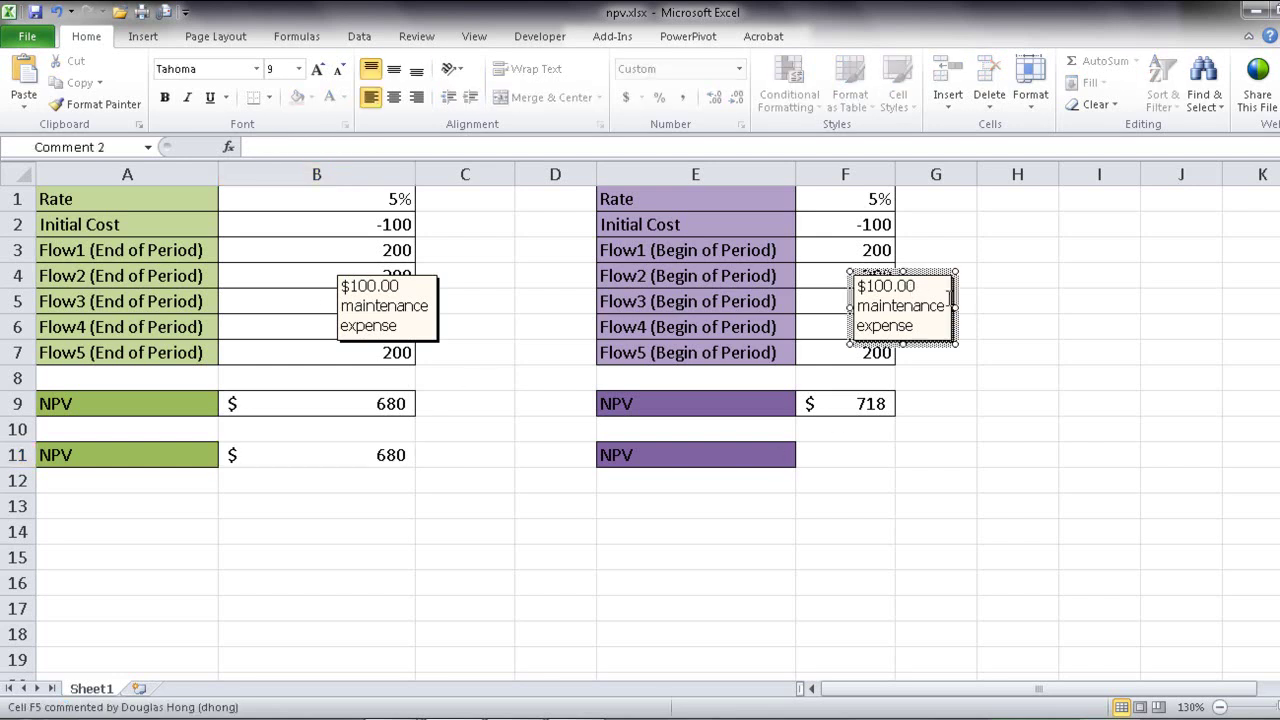
pyautogui.moveTo(940, 280); pyautogui.dragTo(1032, 284)
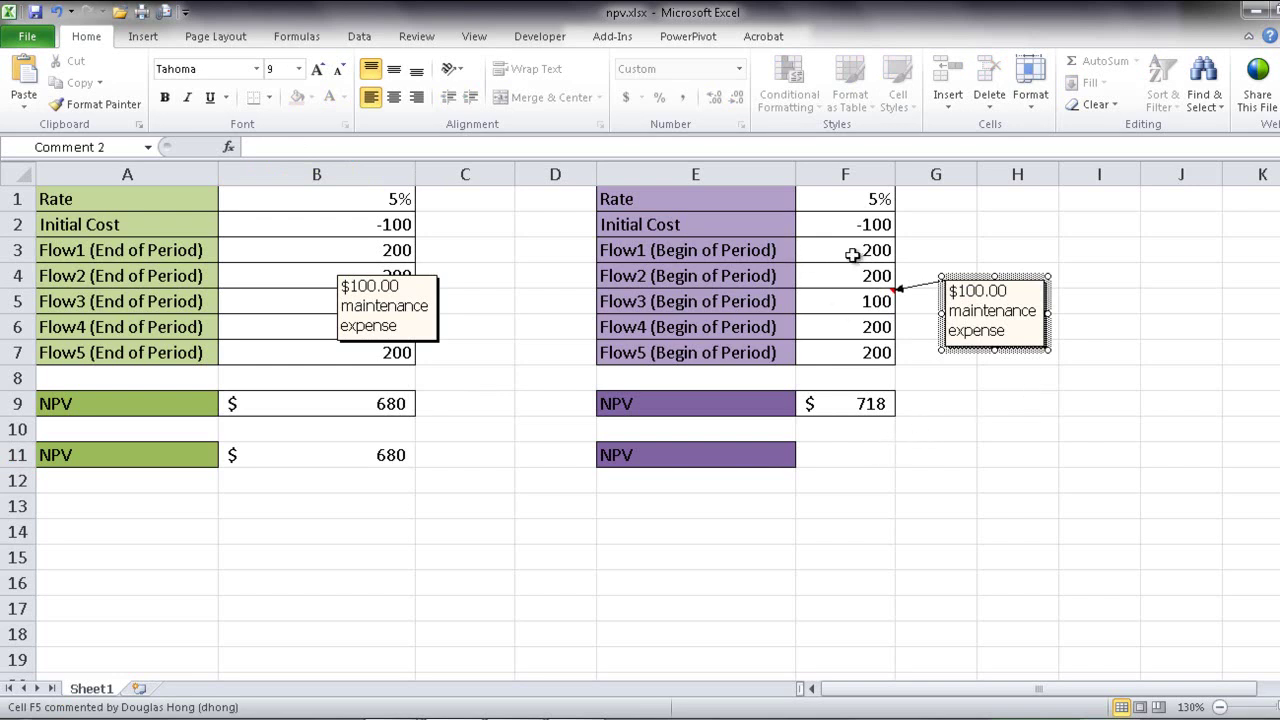
# - Calculate the begin-of-period net present value in cell F11 with the formula =NPV(F1,F4:F7)+F2+F3
pyautogui.click(844, 454)
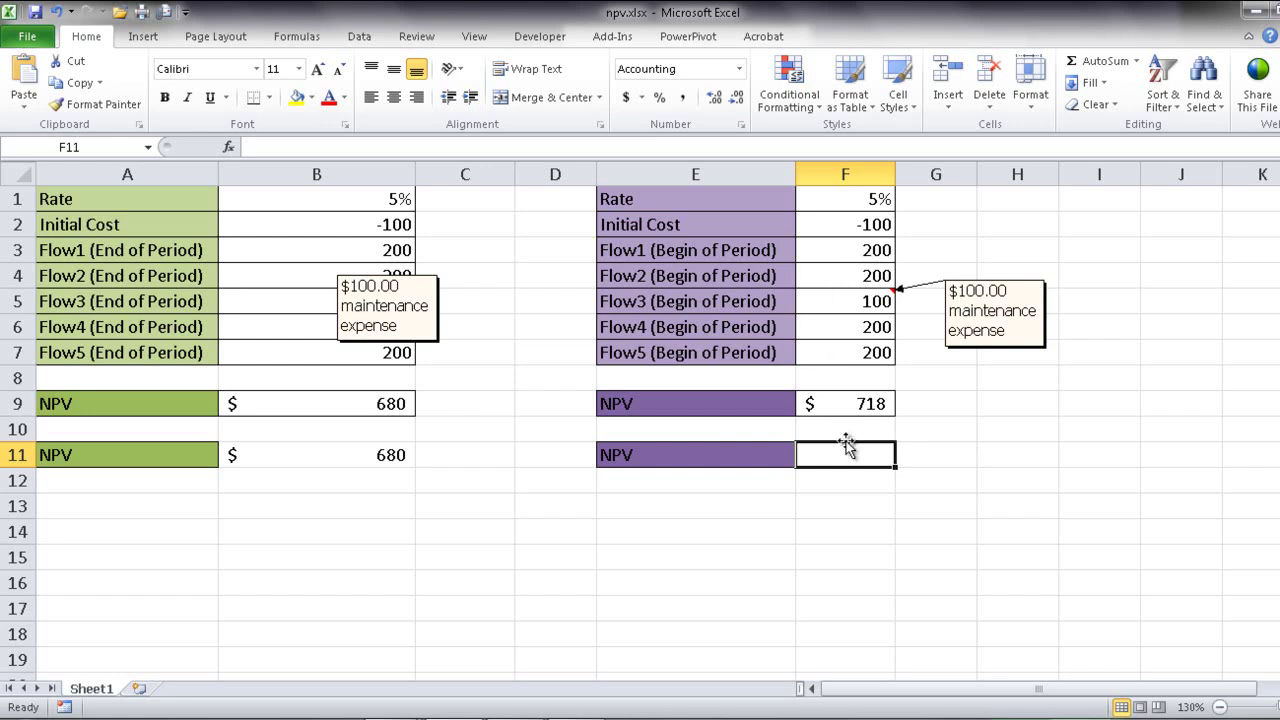
pyautogui.write('=')
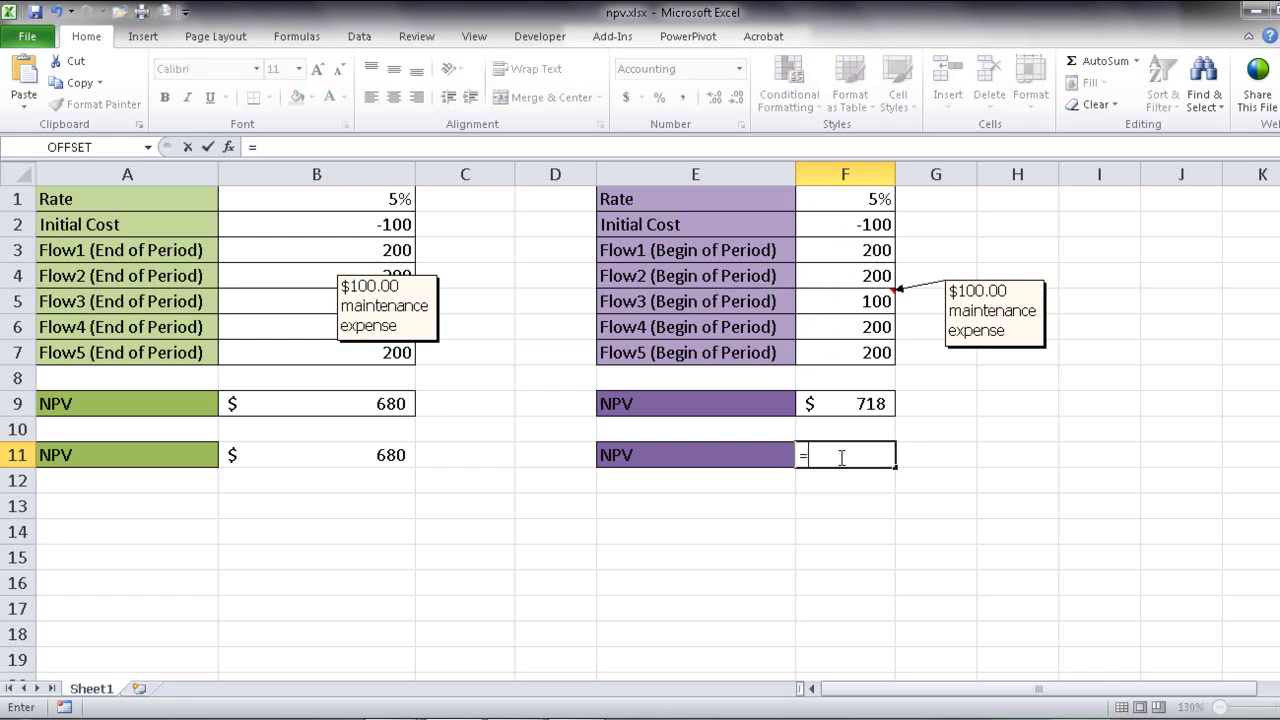
pyautogui.write('npv(')
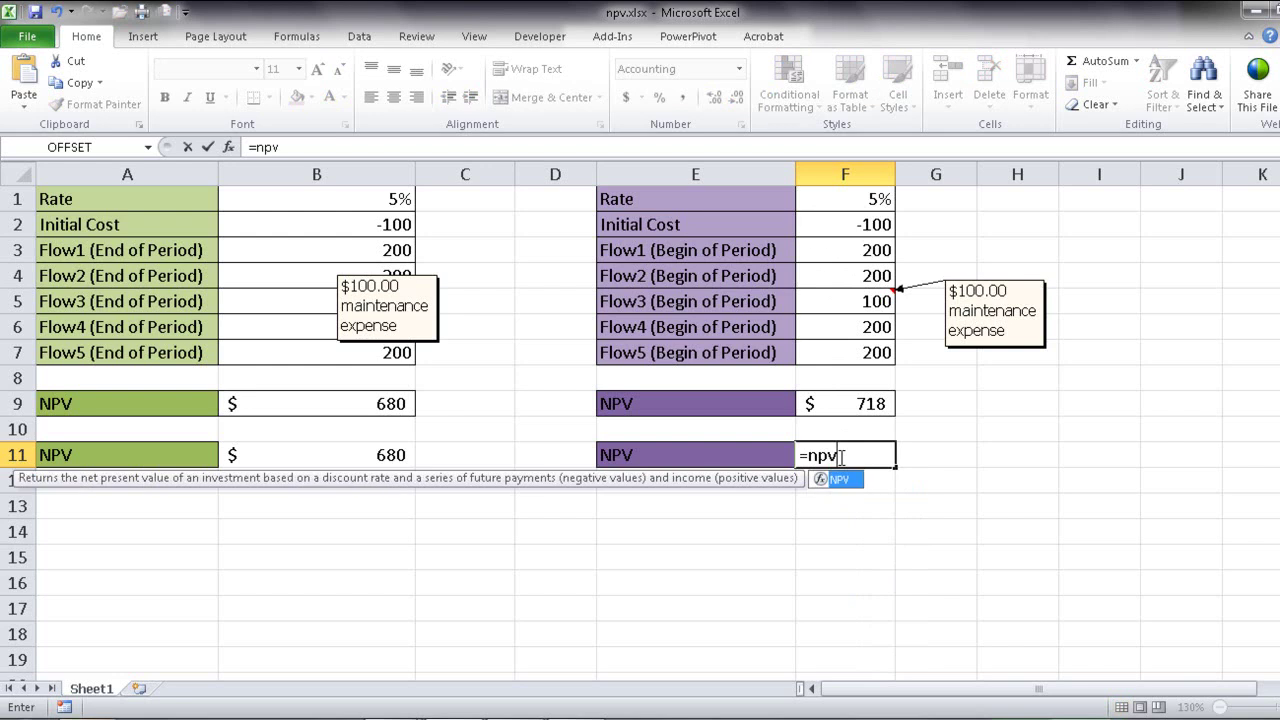
pyautogui.click(844, 201)
pyautogui.write(',')
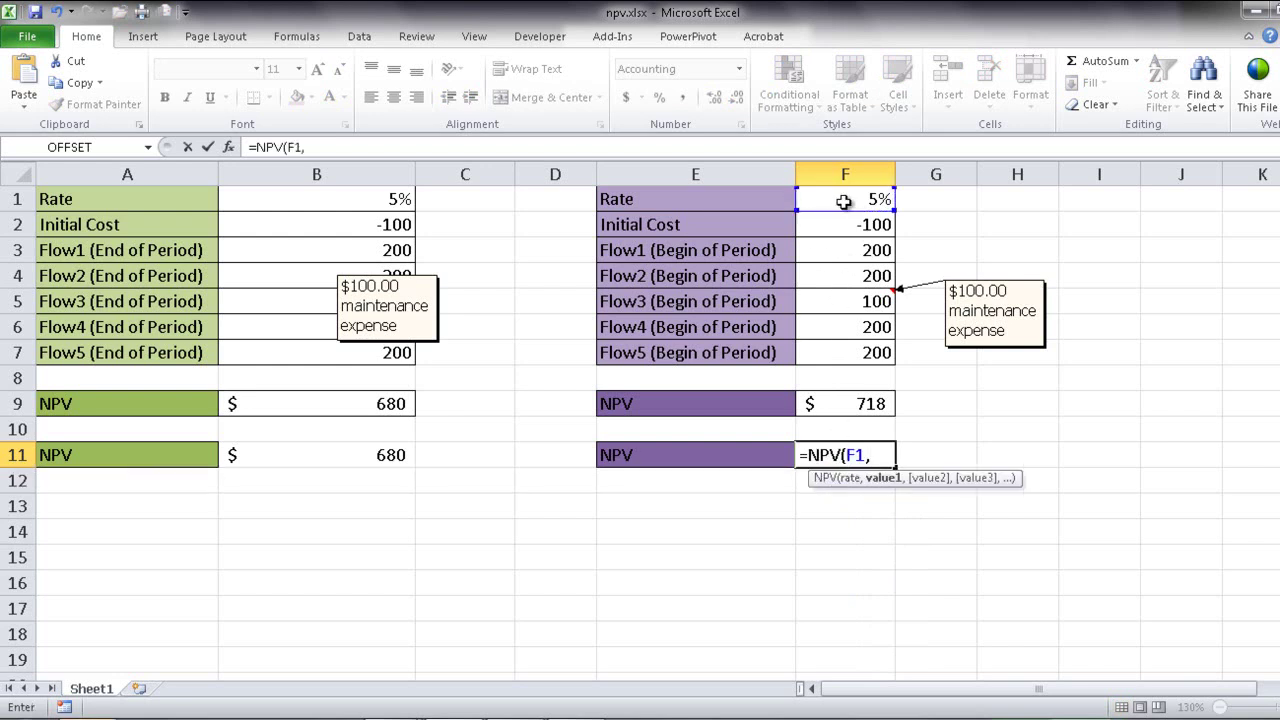
pyautogui.moveTo(834, 273); pyautogui.dragTo(838, 362)
pyautogui.write(')')
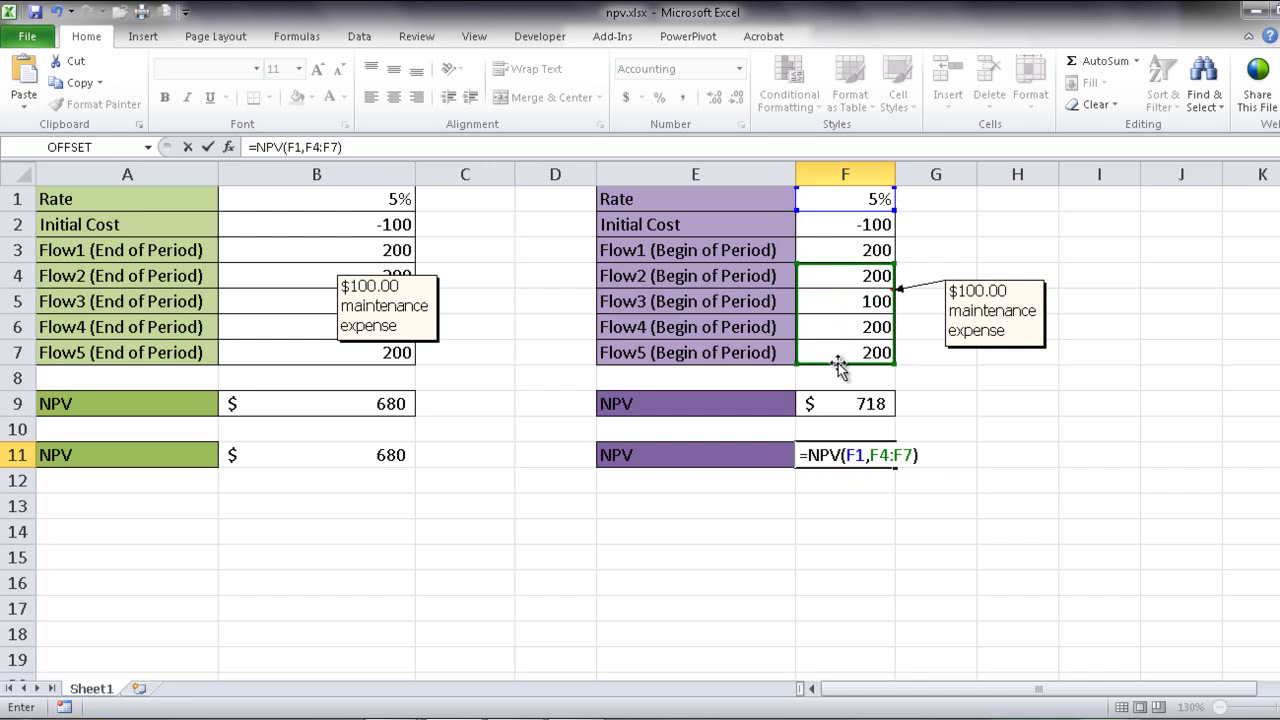
pyautogui.write('+')
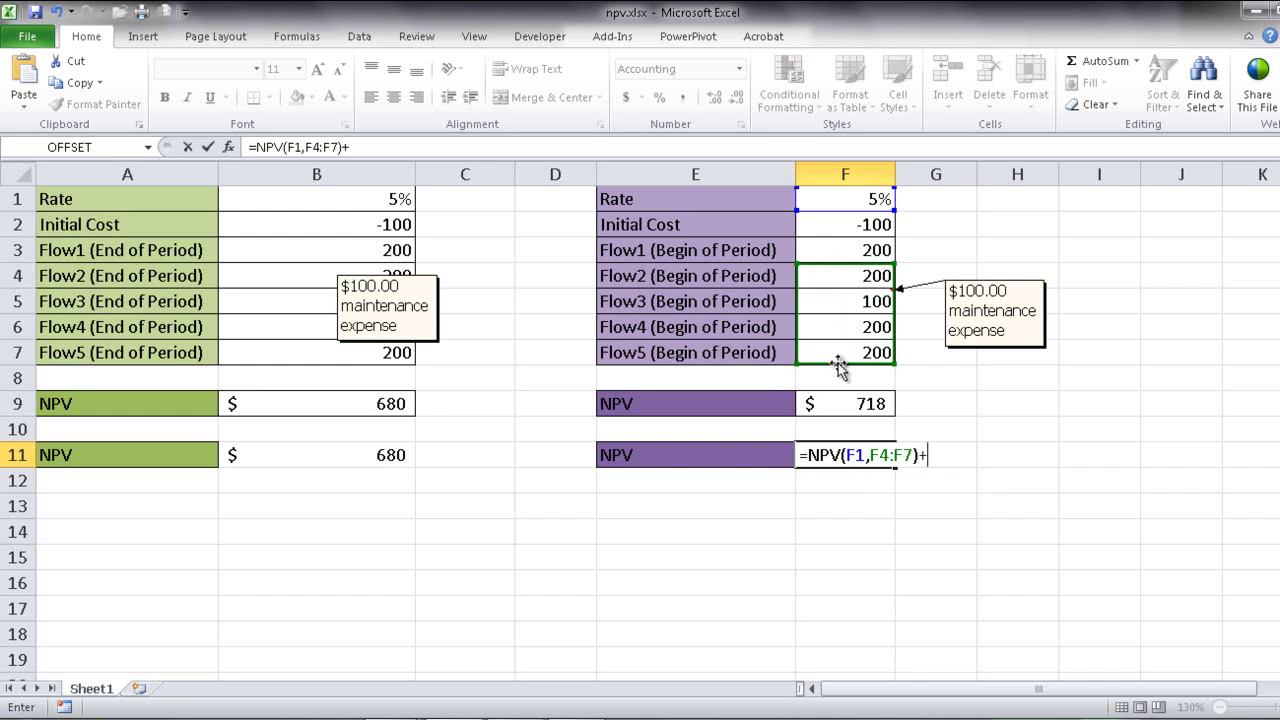
pyautogui.click(841, 223)
pyautogui.write('+')
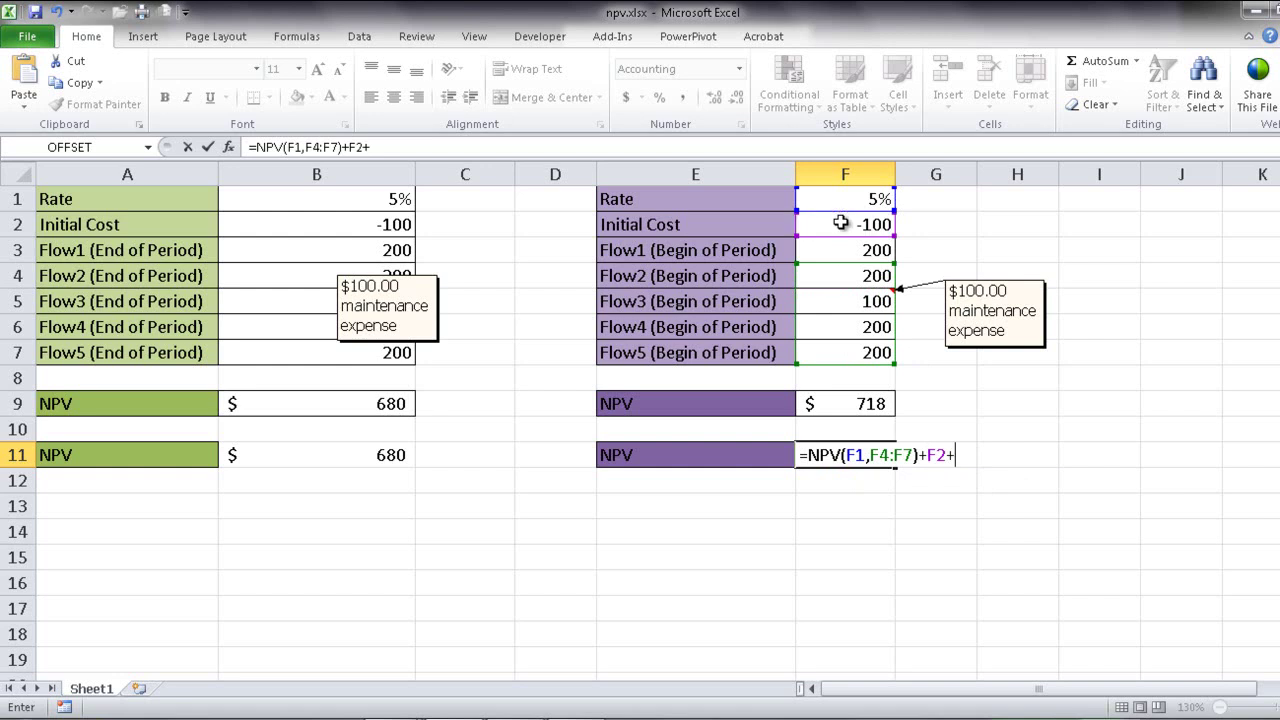
pyautogui.click(846, 250)
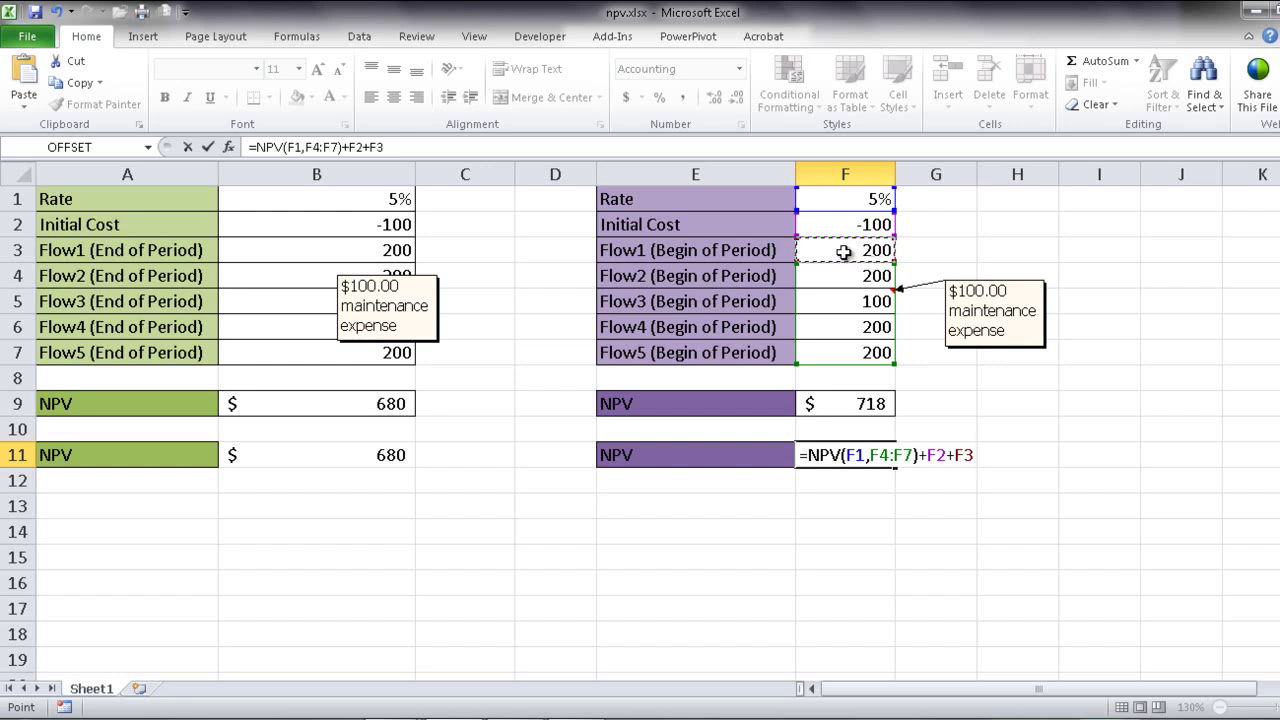
pyautogui.press('Return')
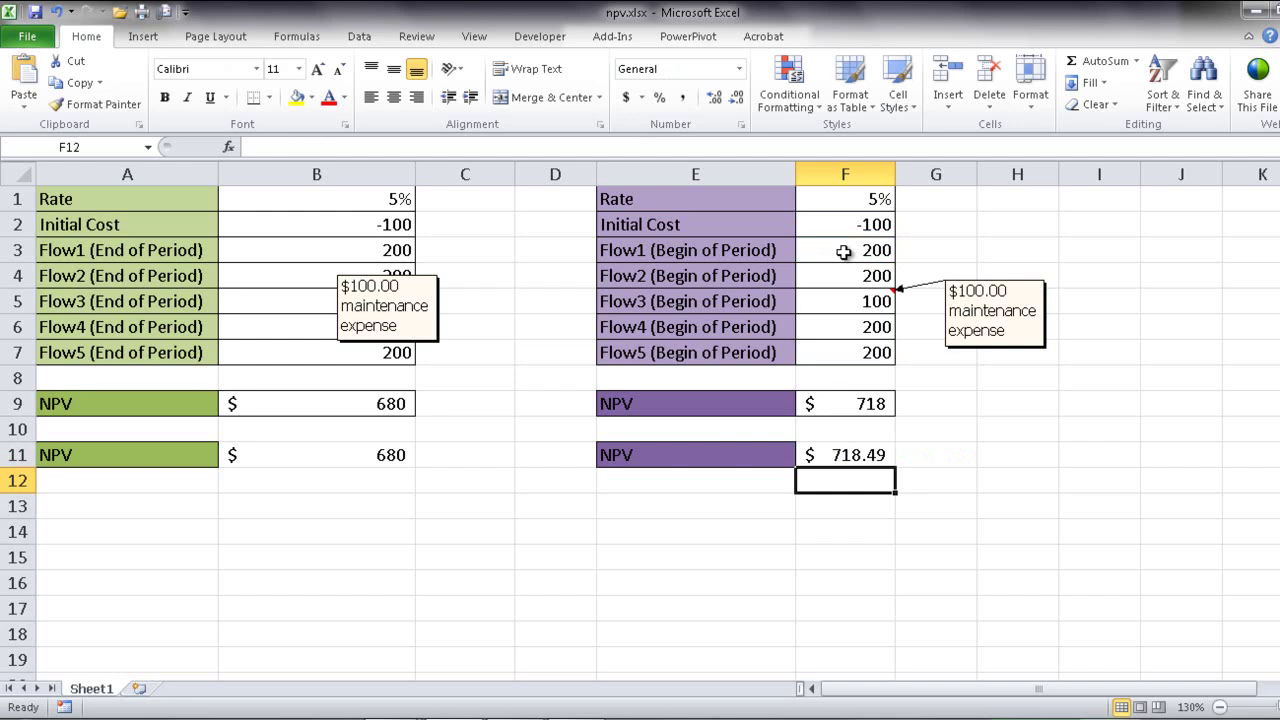
# - Format the begin-of-period NPV in cell F11 to show no decimal places
pyautogui.click(858, 455)
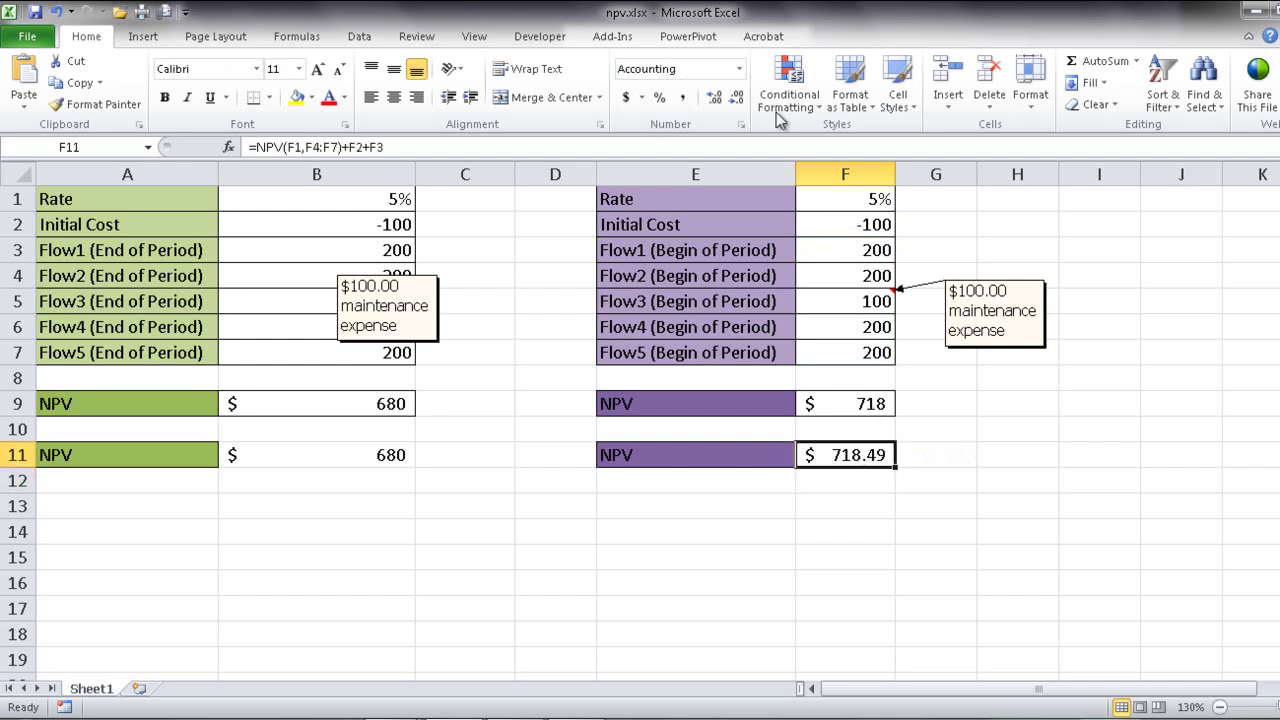
pyautogui.click(735, 97)
pyautogui.click(735, 97)
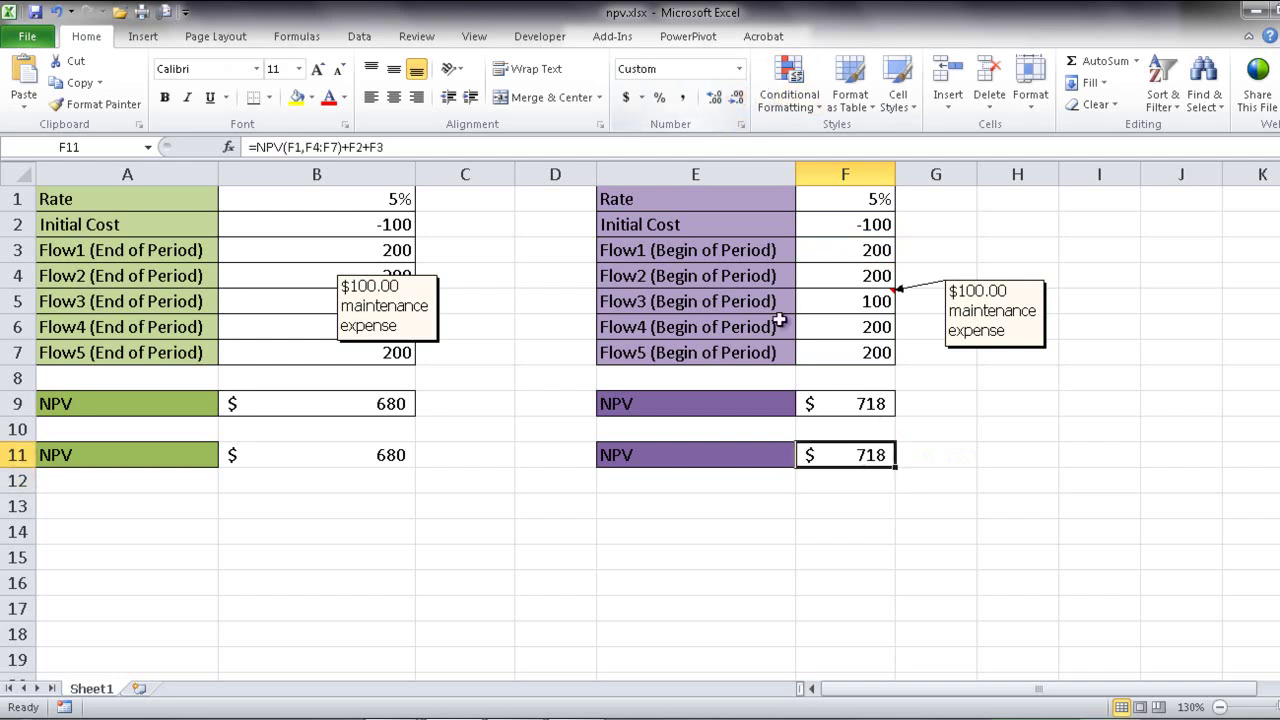